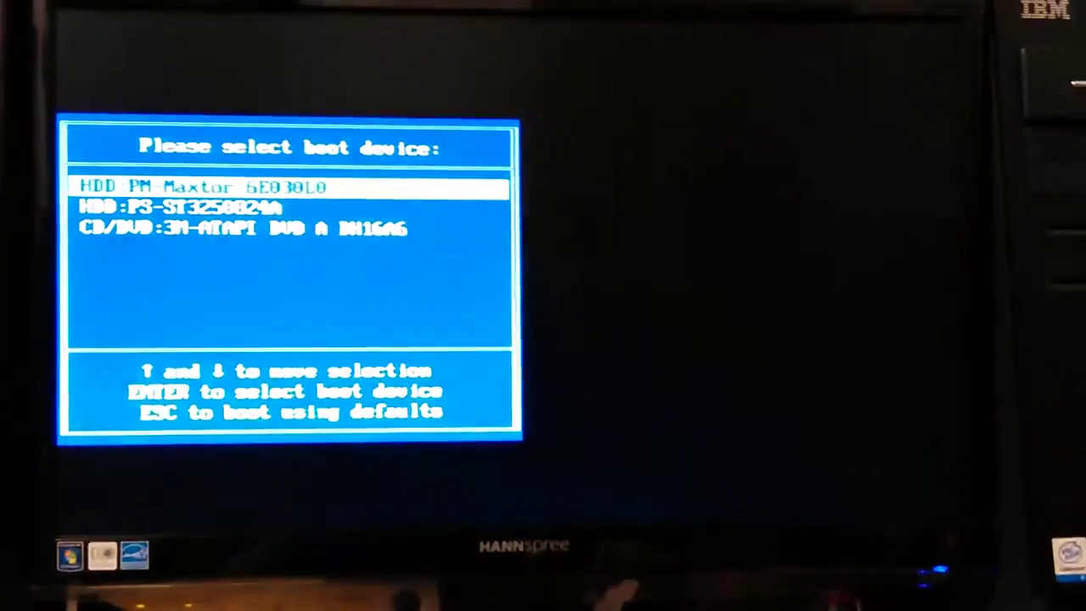
Browse the boot menu drives and boot Windows 7 from HDD PM-Maxtor
key("Down")
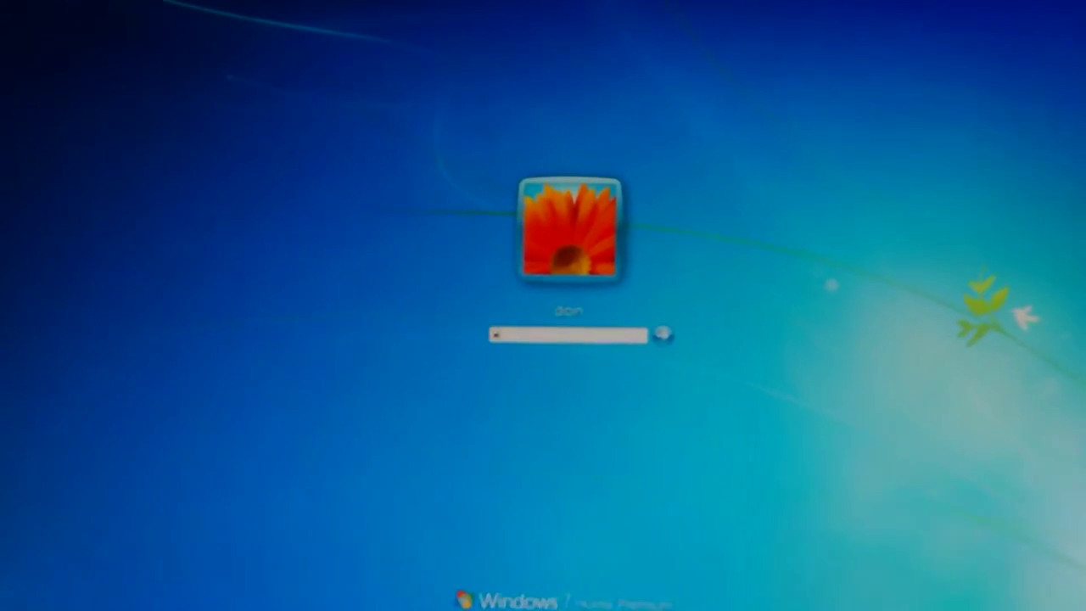
type("••")
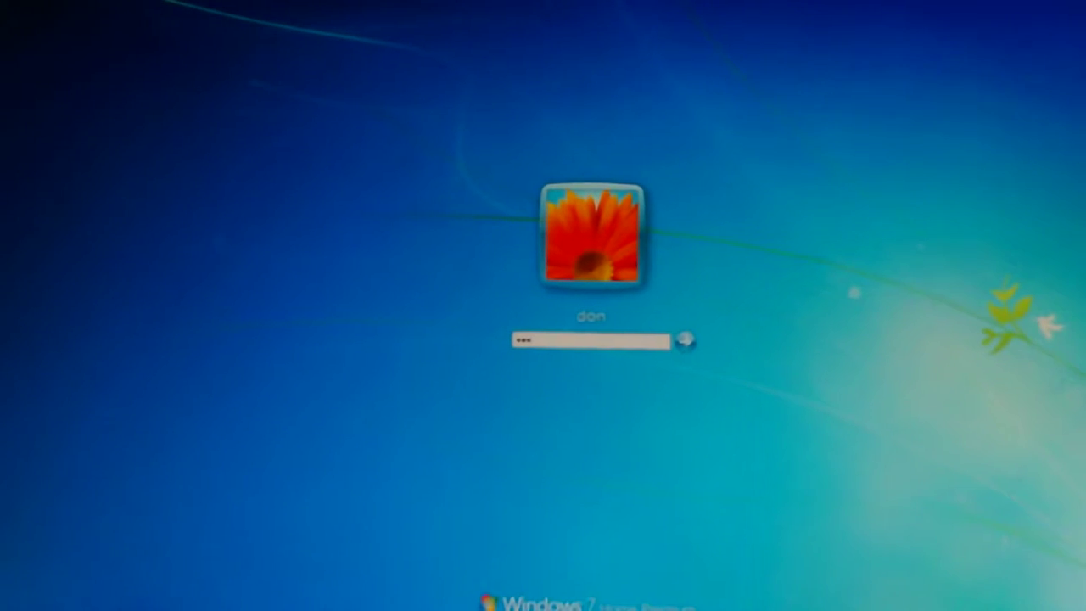
type("•••")
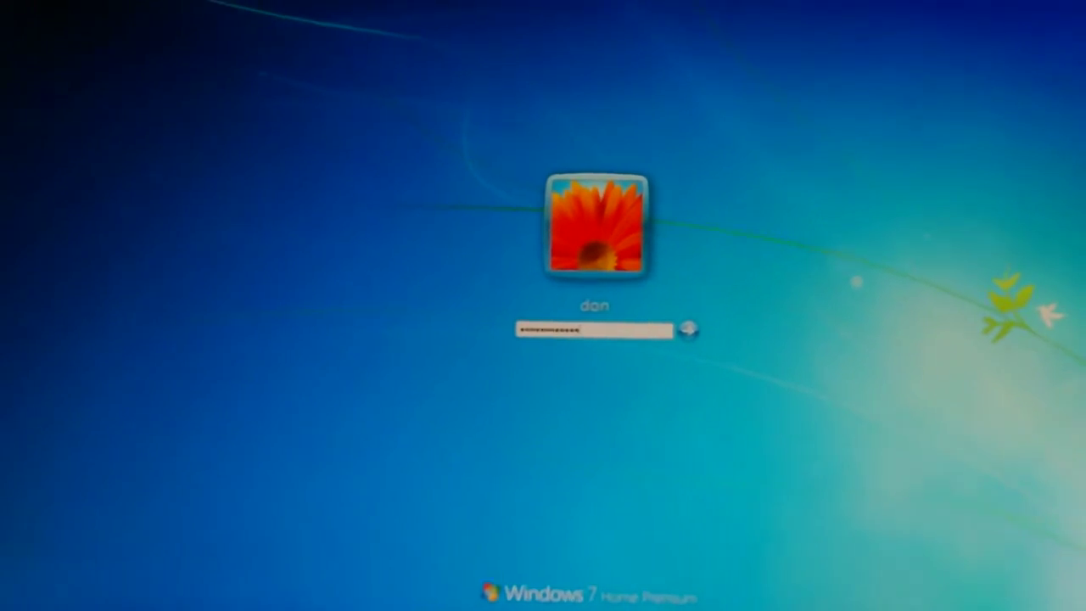
type("••")
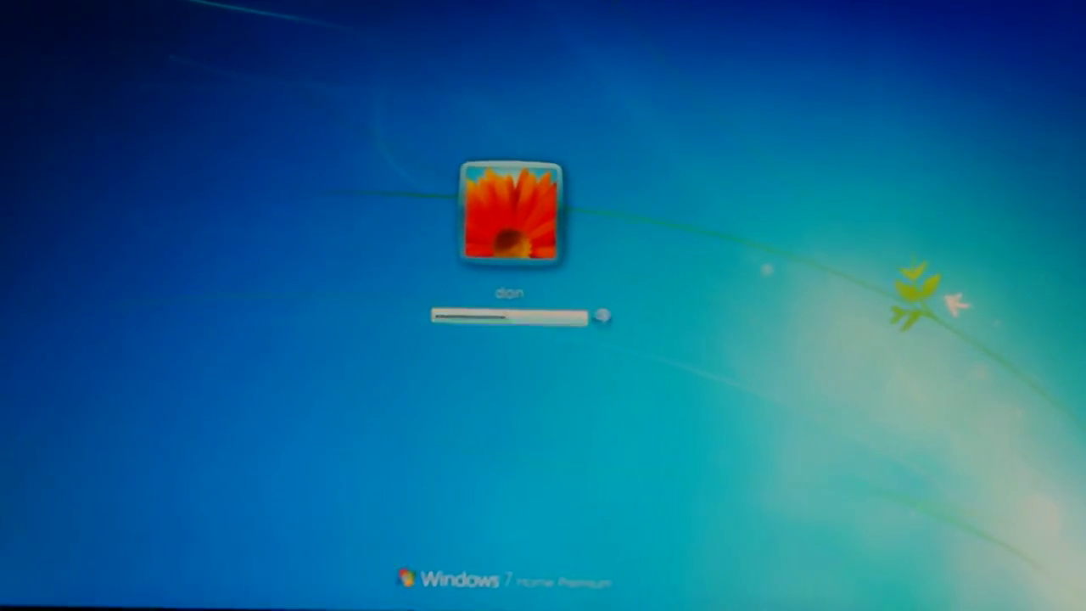
Submit the account password at the Windows 7 login screen
key("Return")
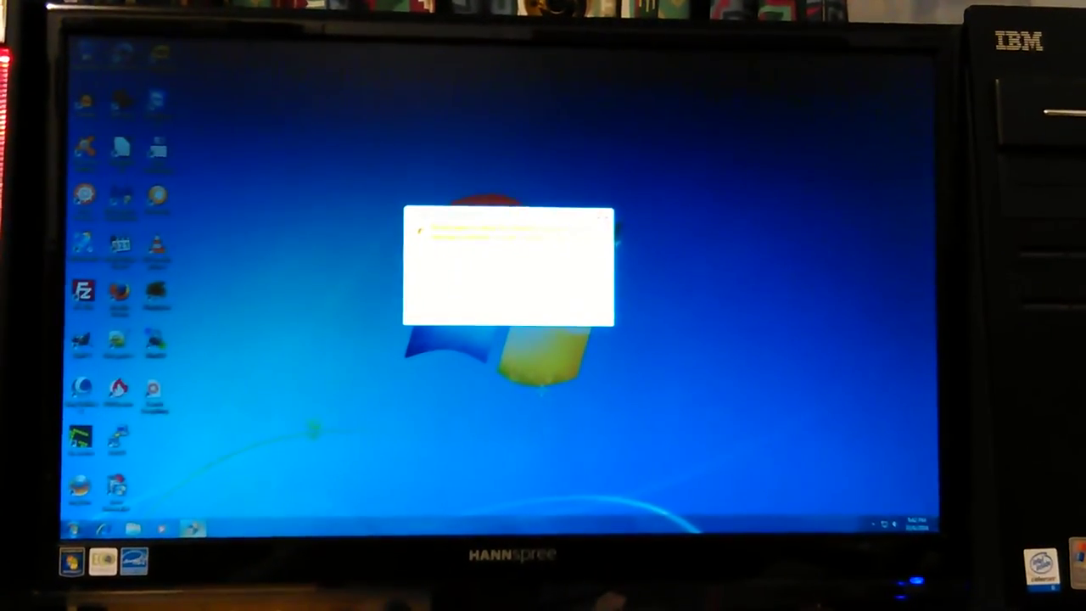
Dismiss the desktop warning dialog so ASRock Drivers & Utilities reopens on its Drivers page
key("Return")
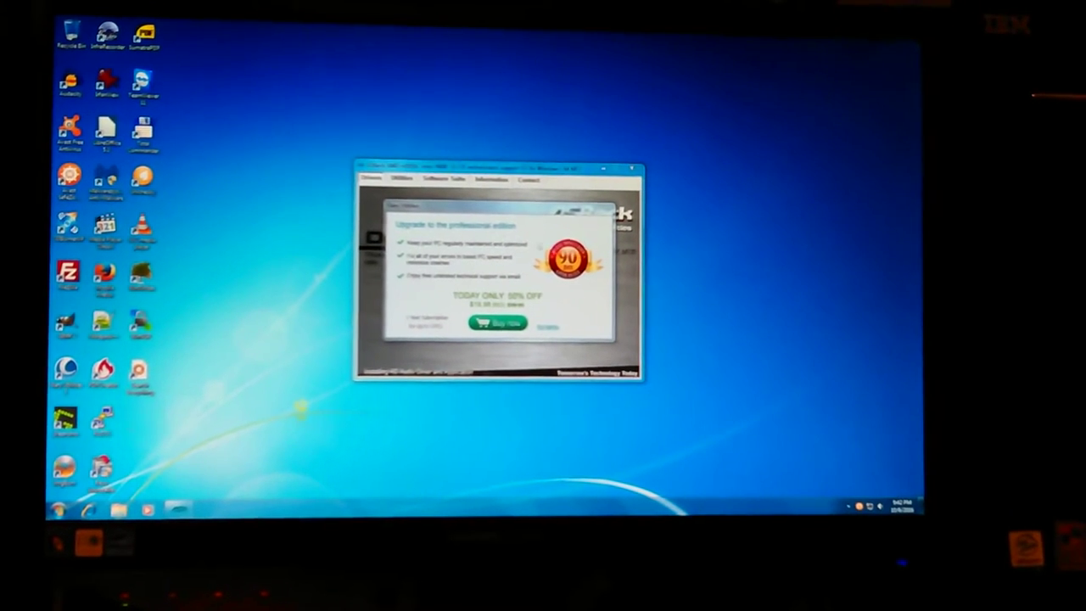
Decline the professional edition upgrade and exit the background search program from the tray
left_click(551, 331)
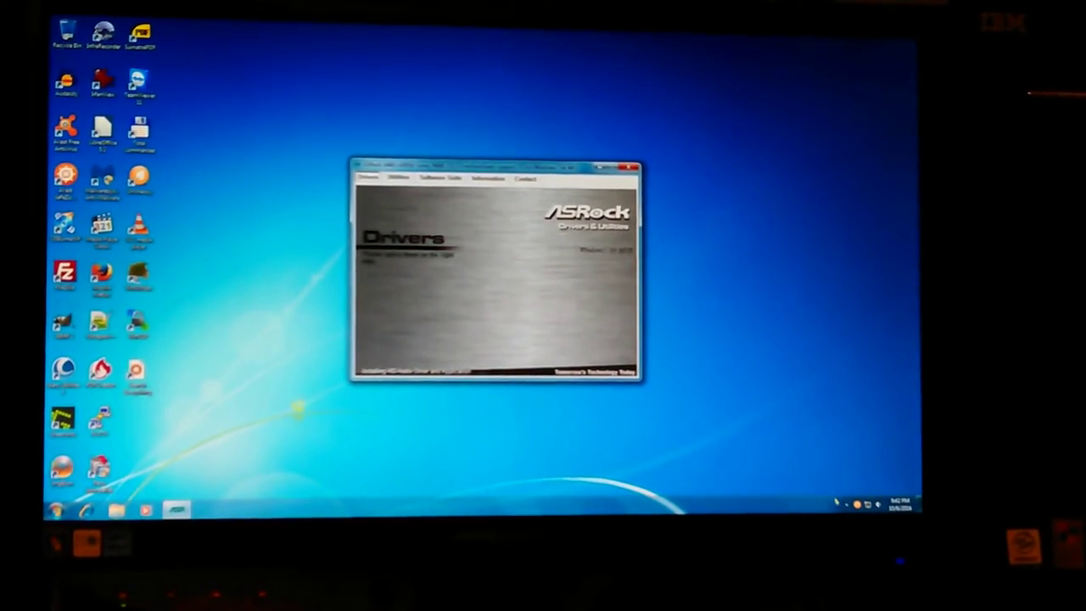
left_click(847, 505)
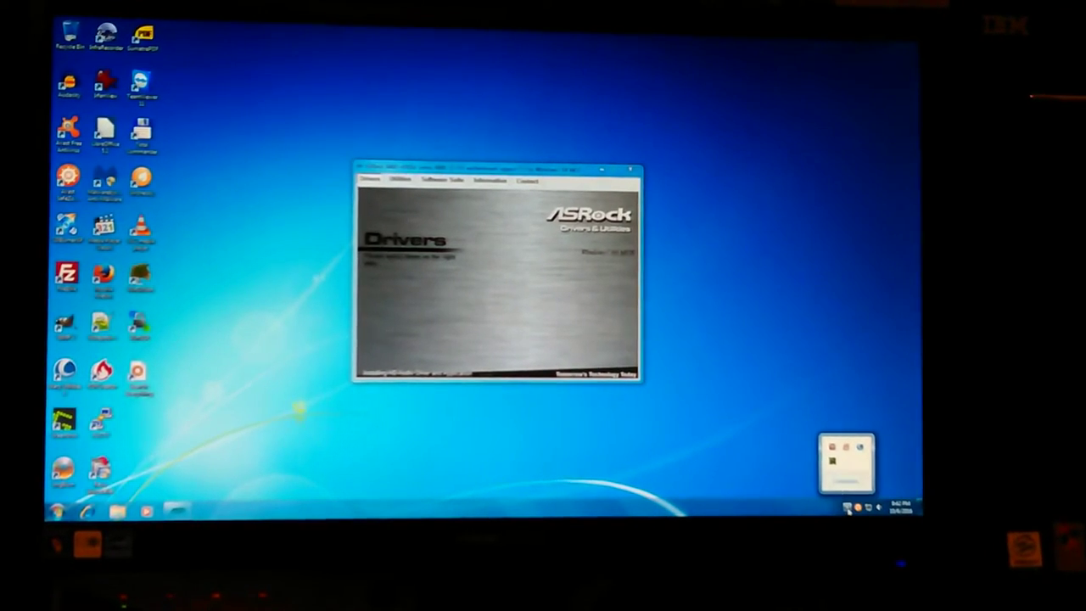
right_click(844, 448)
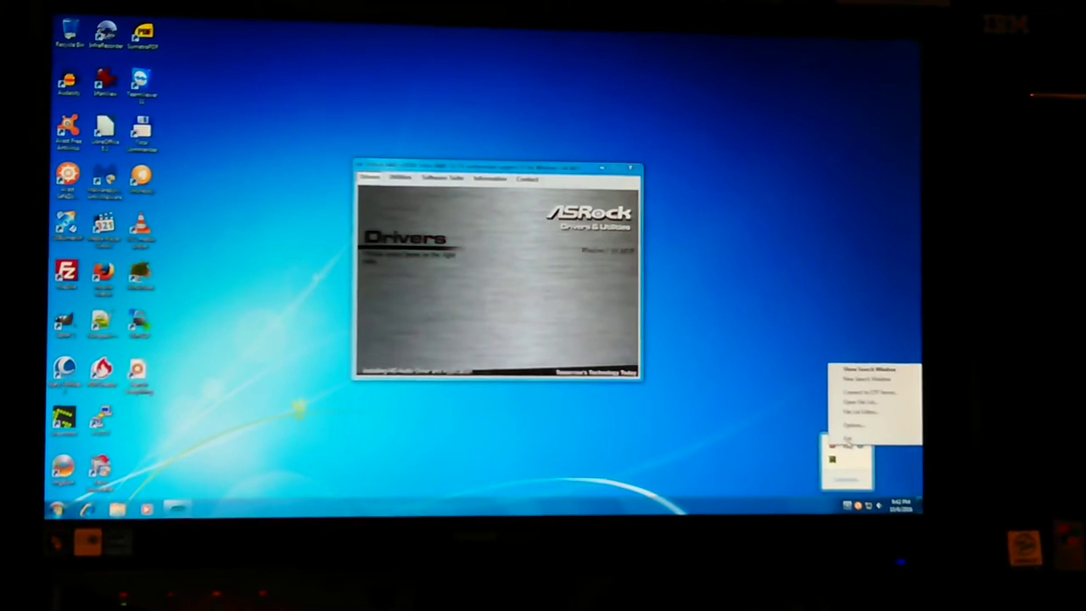
left_click(847, 439)
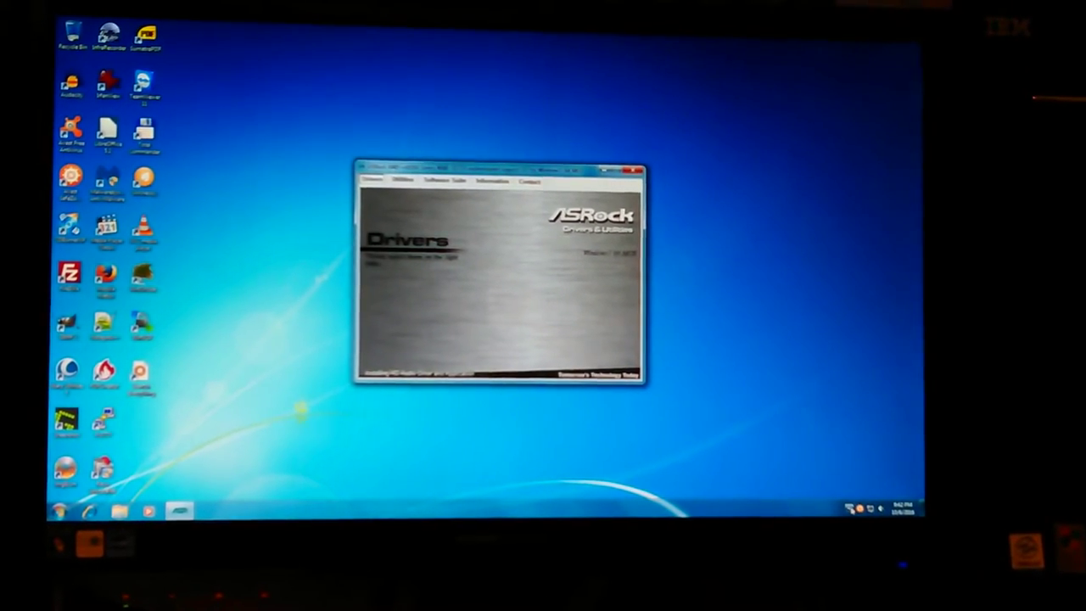
Exit Greenshot from the tray and close the hidden icons list
left_click(848, 506)
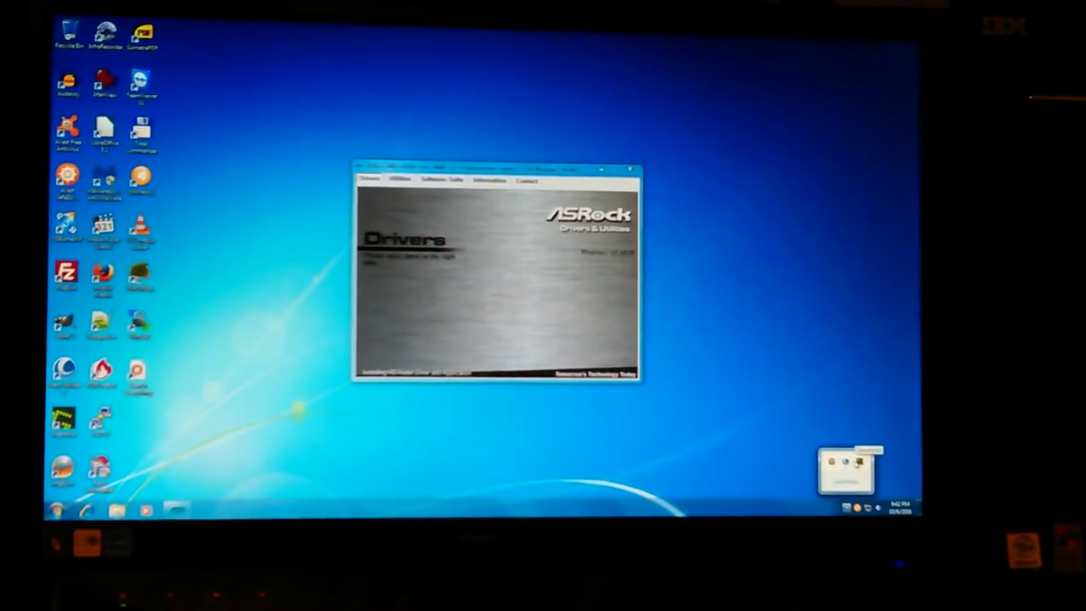
right_click(850, 464)
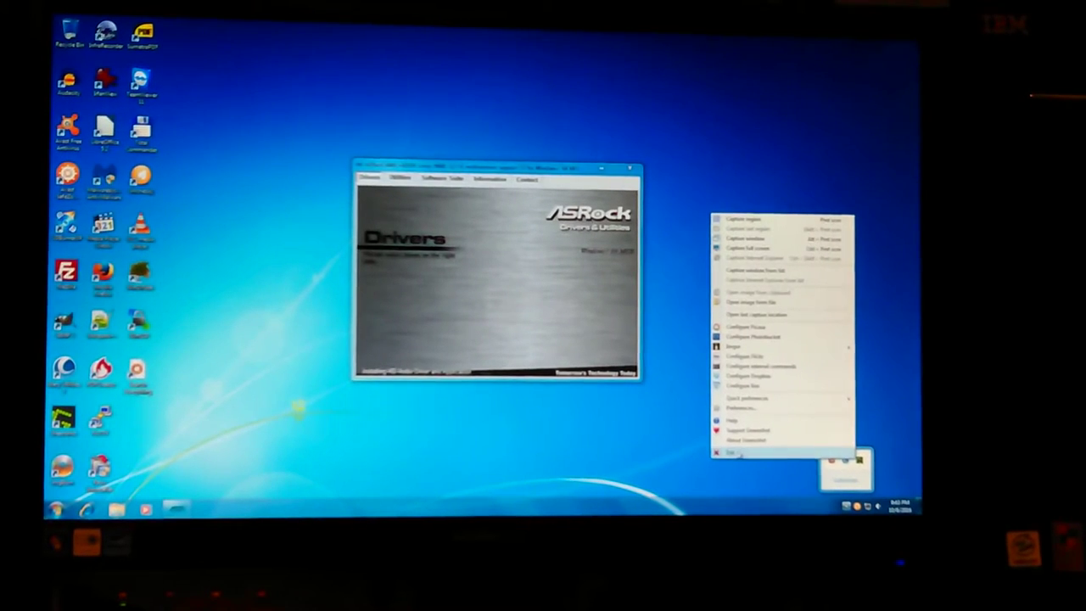
left_click(783, 453)
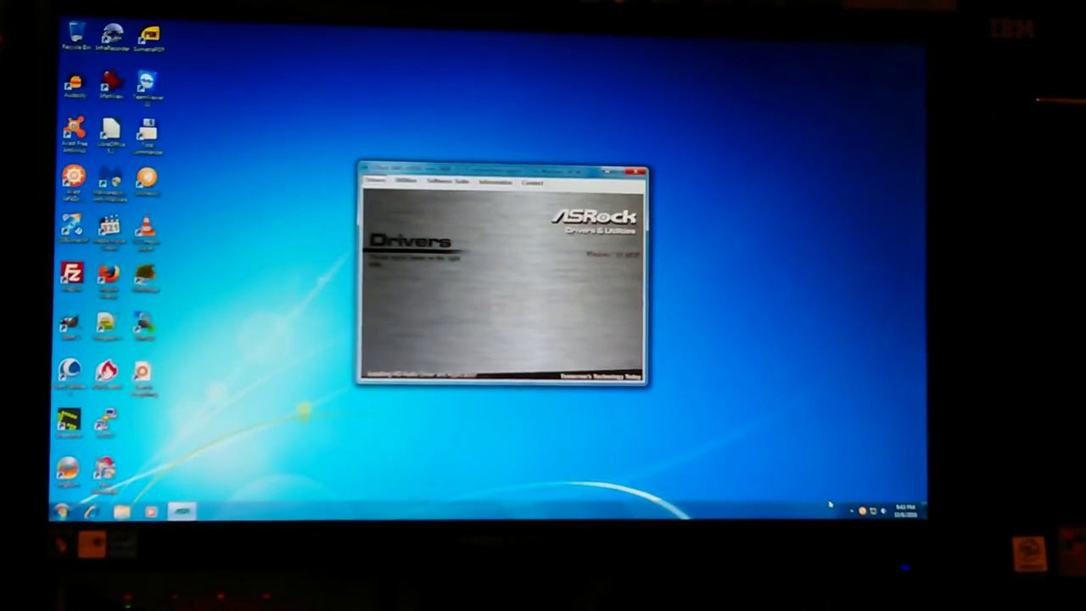
left_click(851, 507)
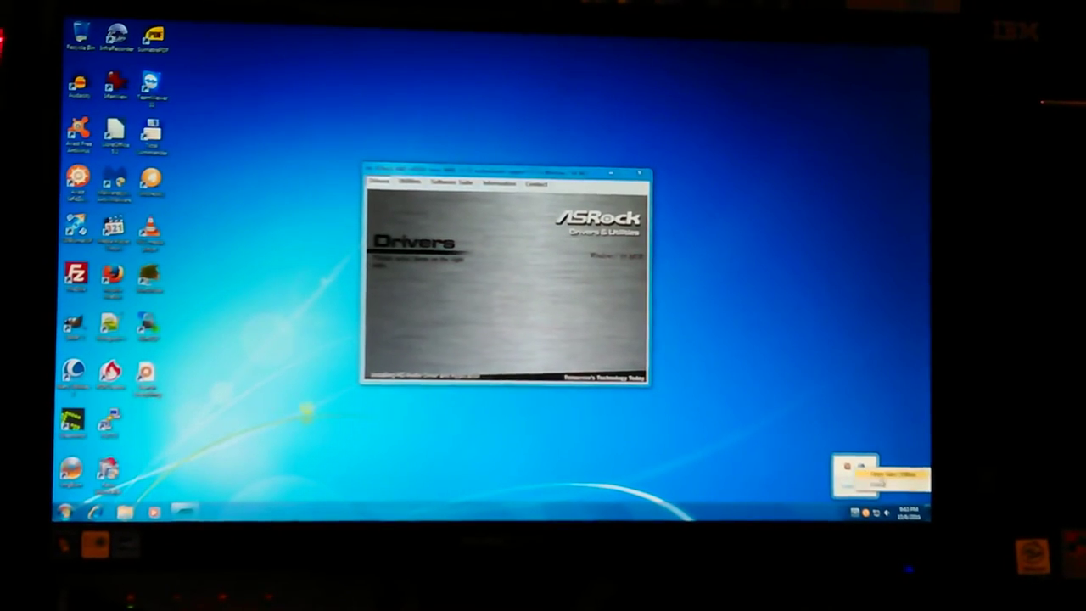
left_click(718, 471)
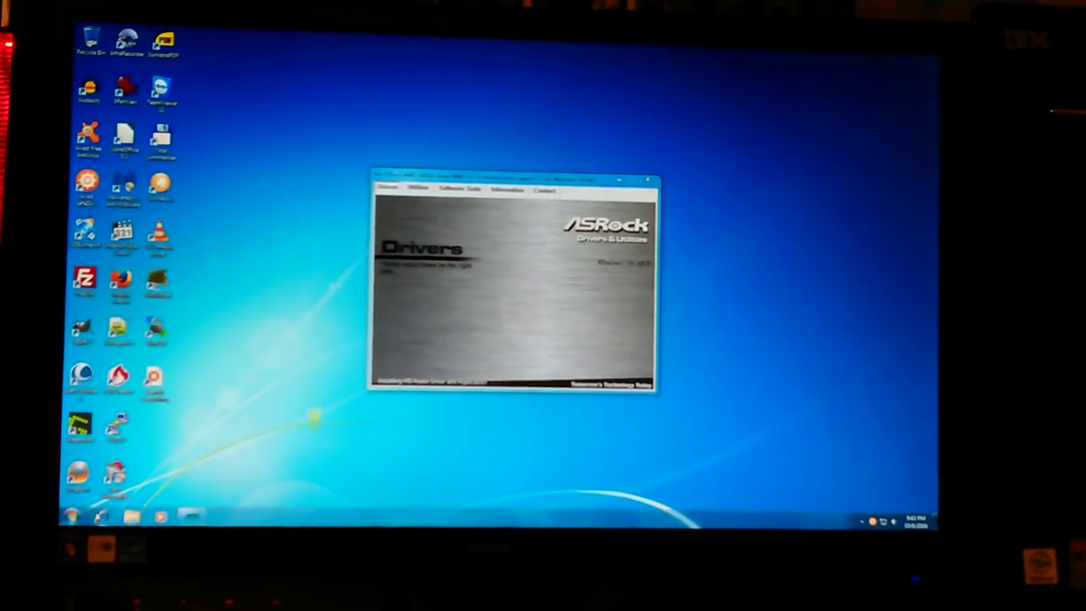
Toggle the Start menu several times, leaving it open over the ASRock Drivers page
key("super")
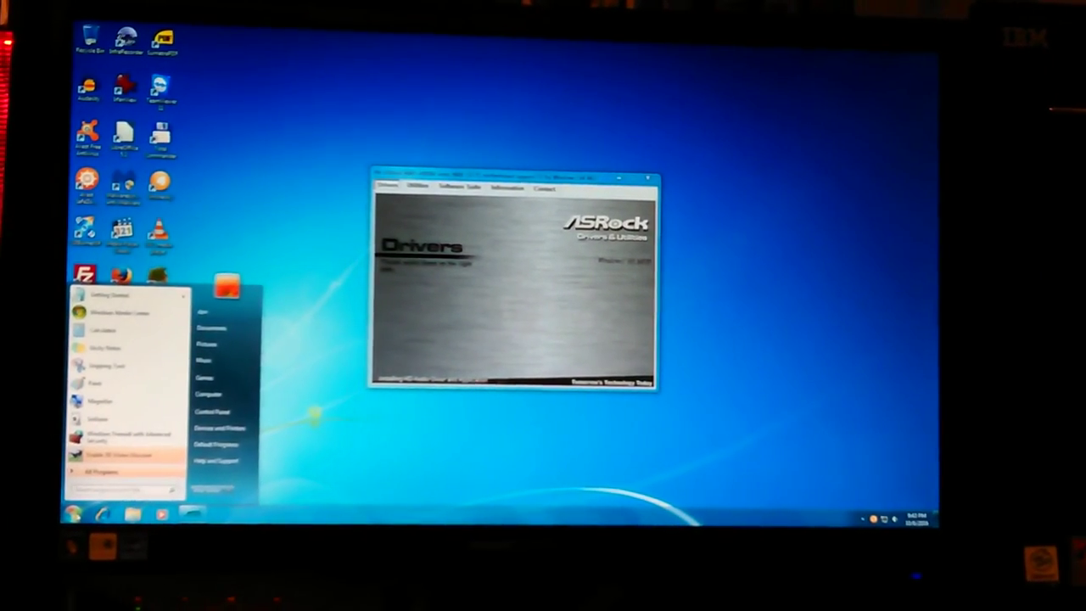
key("super")
key("super")
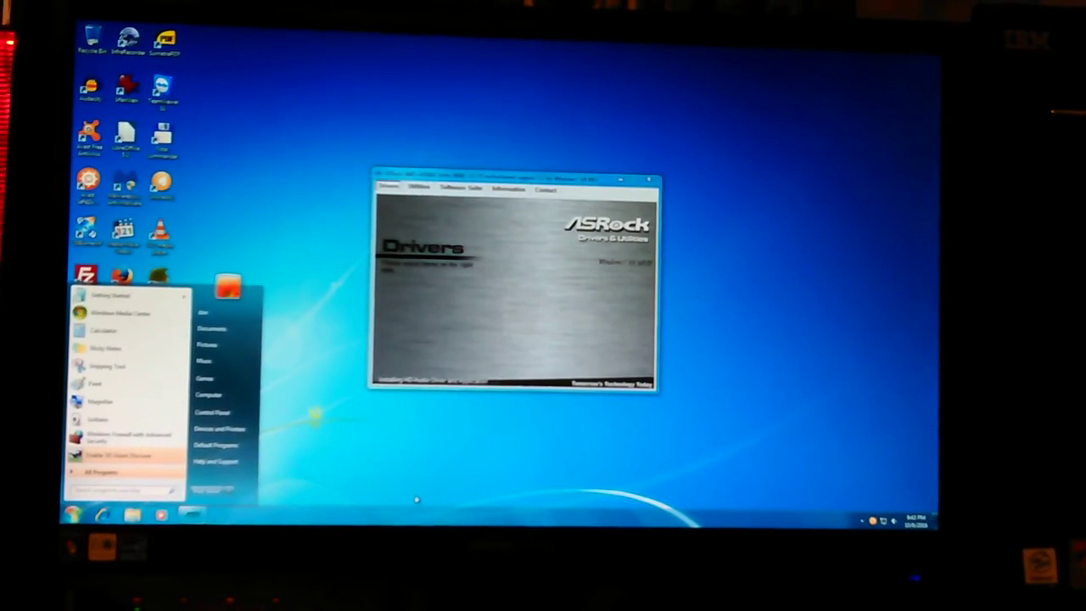
key("super")
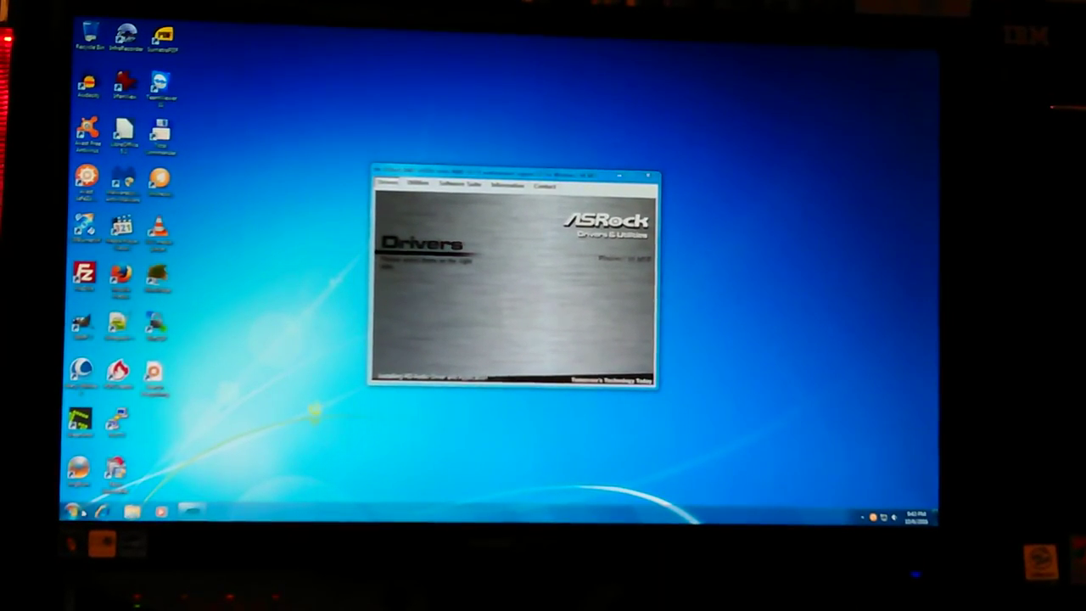
key("super")
key("super")
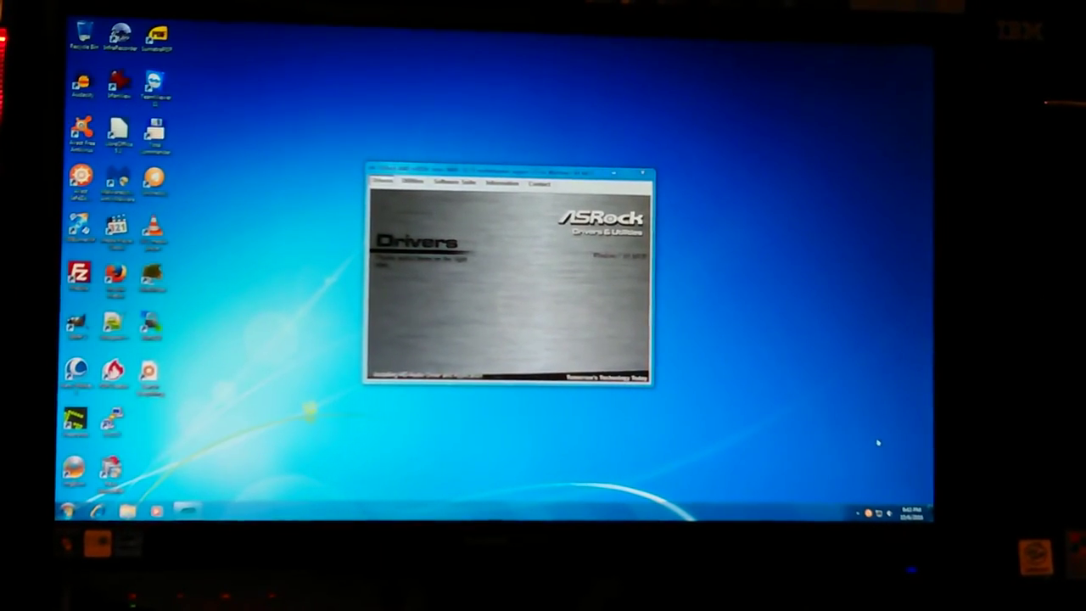
key("super")
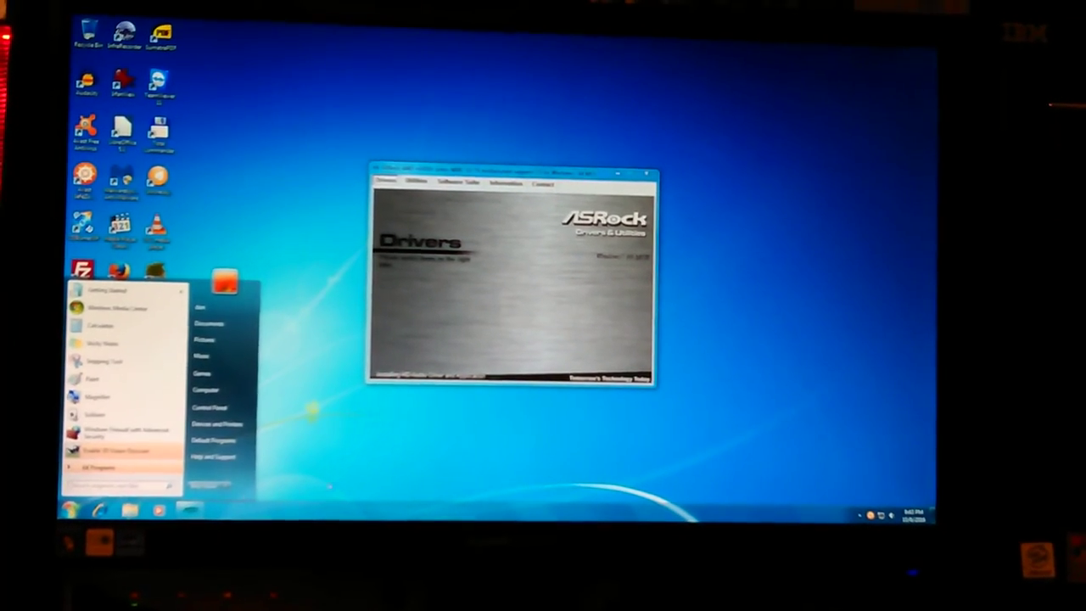
key("super")
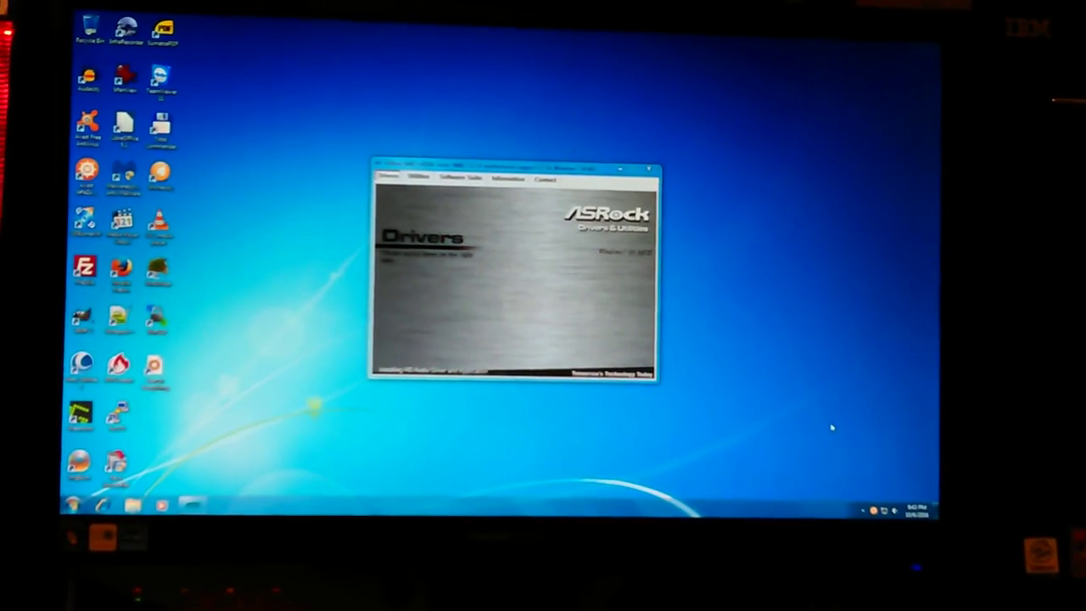